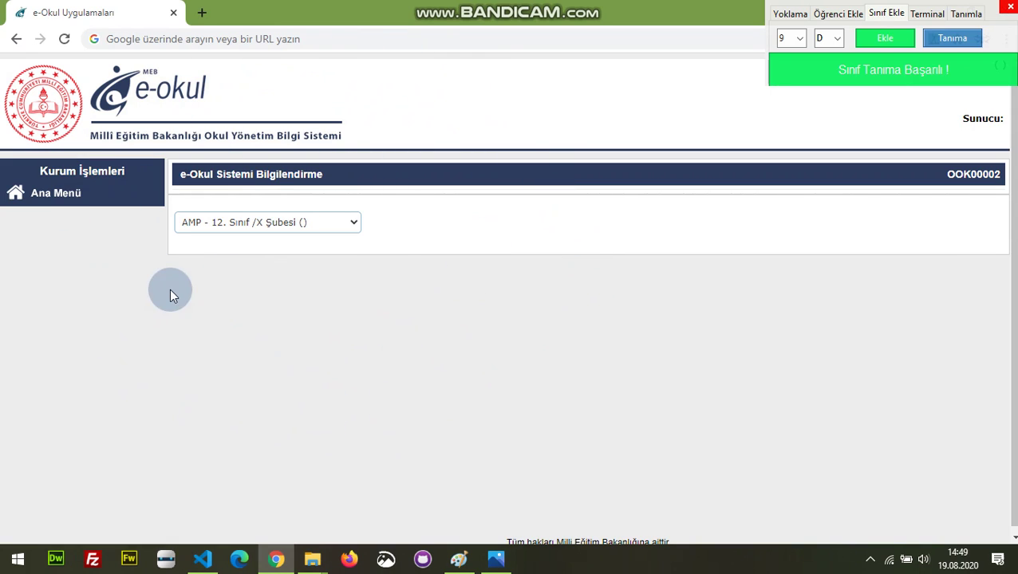
Step: Restore the small 'tarih' image viewer window over the e-Okul class page
left_click(458, 559)
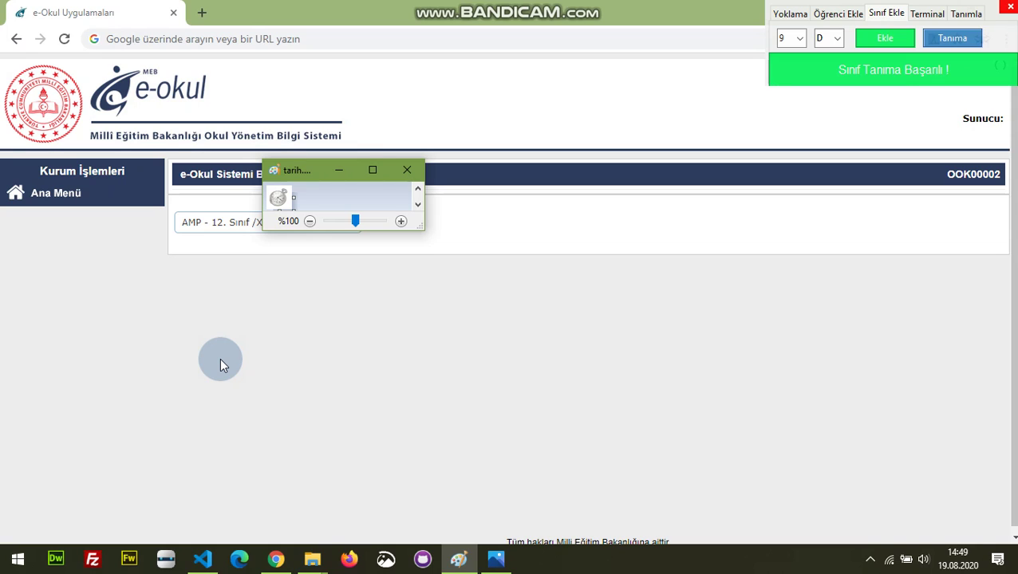
Step: Rerun class recognition from the helper's Sınıf Ekle section to list the school's classes
left_click(898, 15)
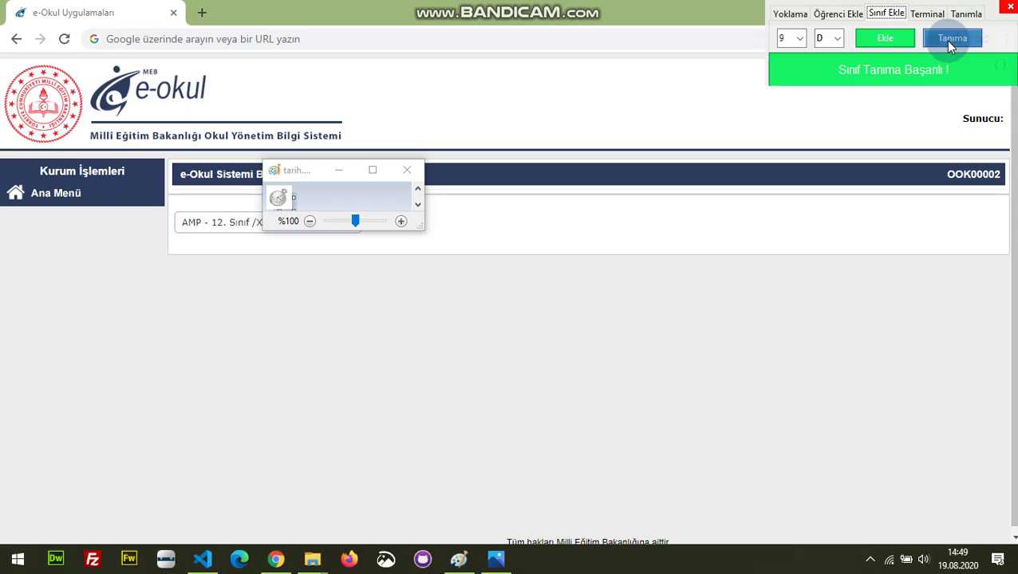
left_click(949, 36)
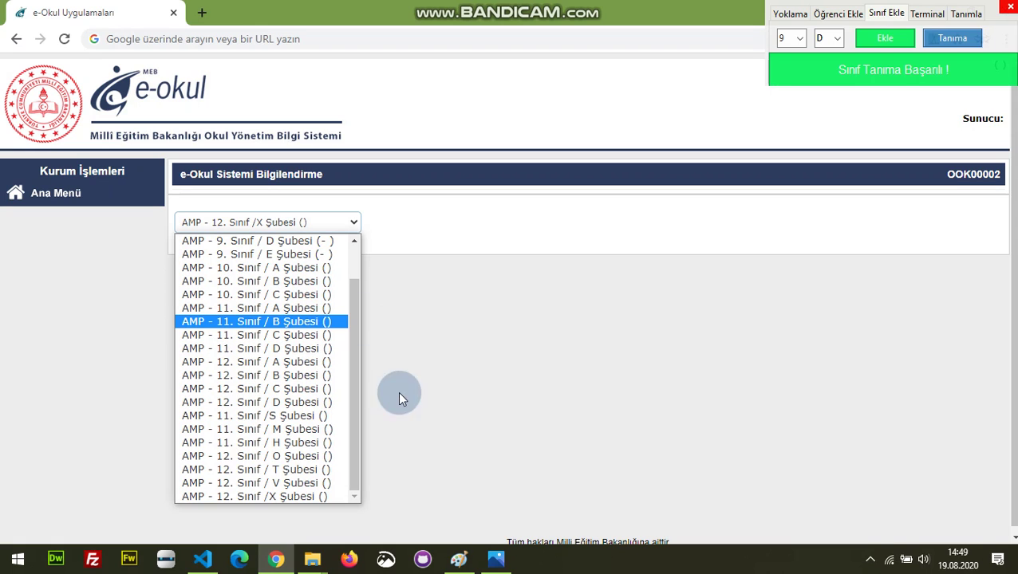
mouse_move(312, 562)
left_click(254, 507)
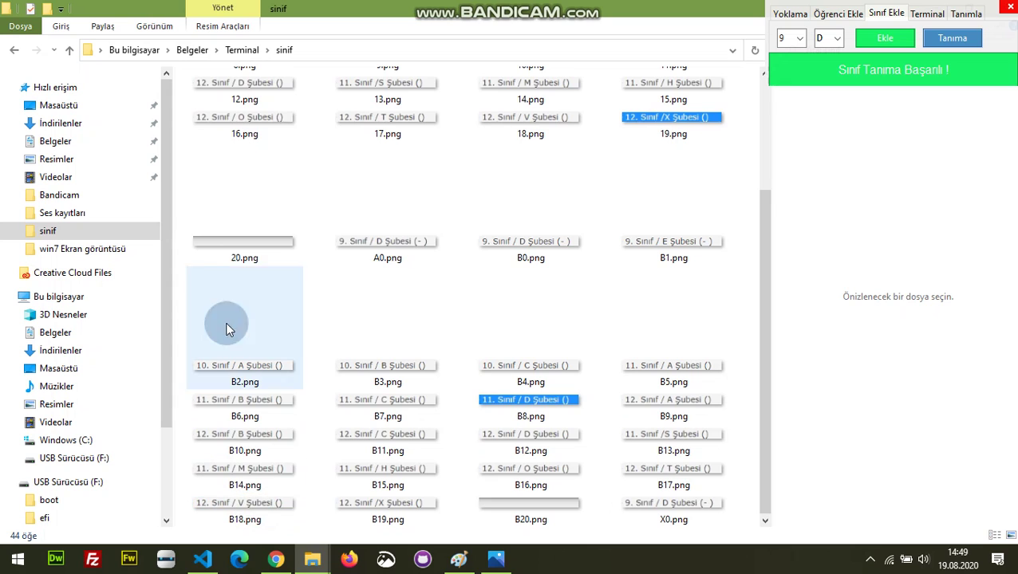
Step: Rename 0.png to 9-D.png, then inspect the B8.png and 19.png images
scroll(351, 291, "up", 2)
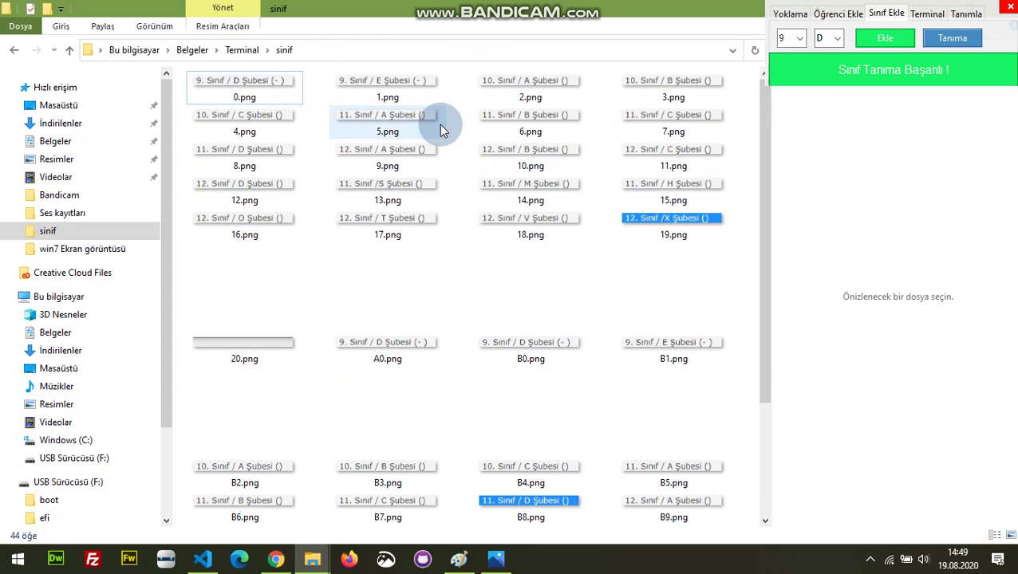
right_click(256, 90)
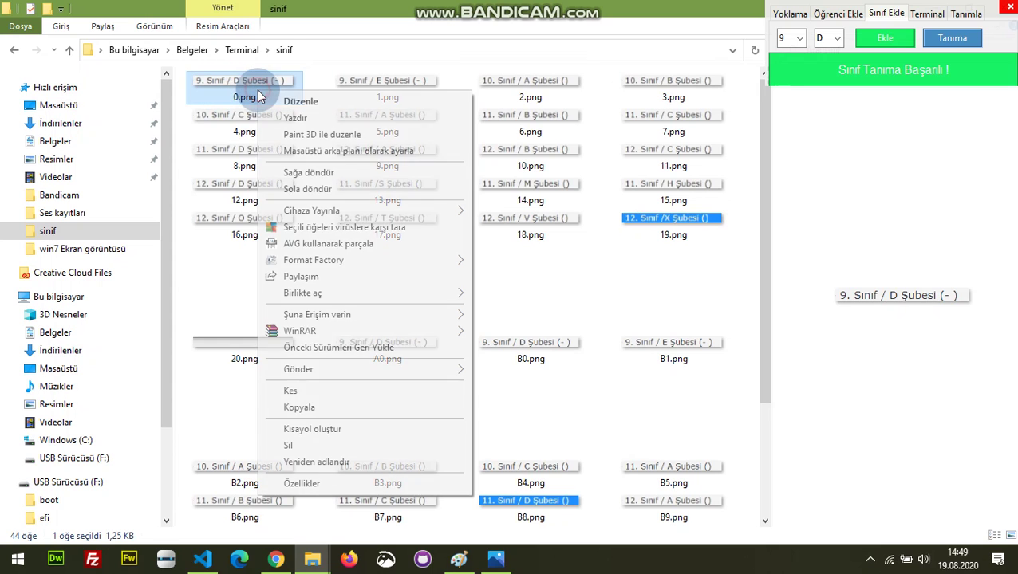
left_click(362, 461)
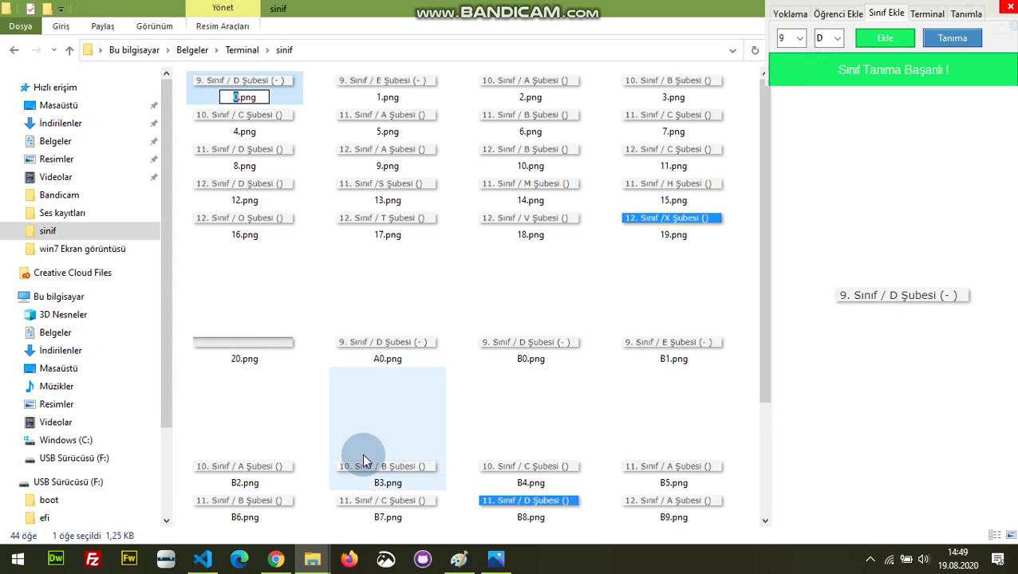
type("9-")
type("D")
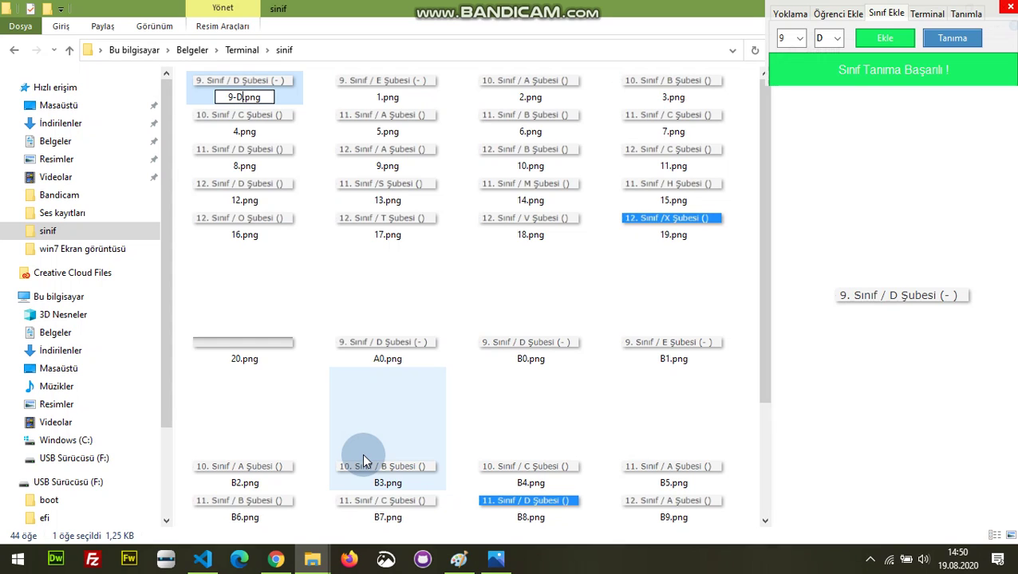
left_click(572, 216)
left_click(519, 328)
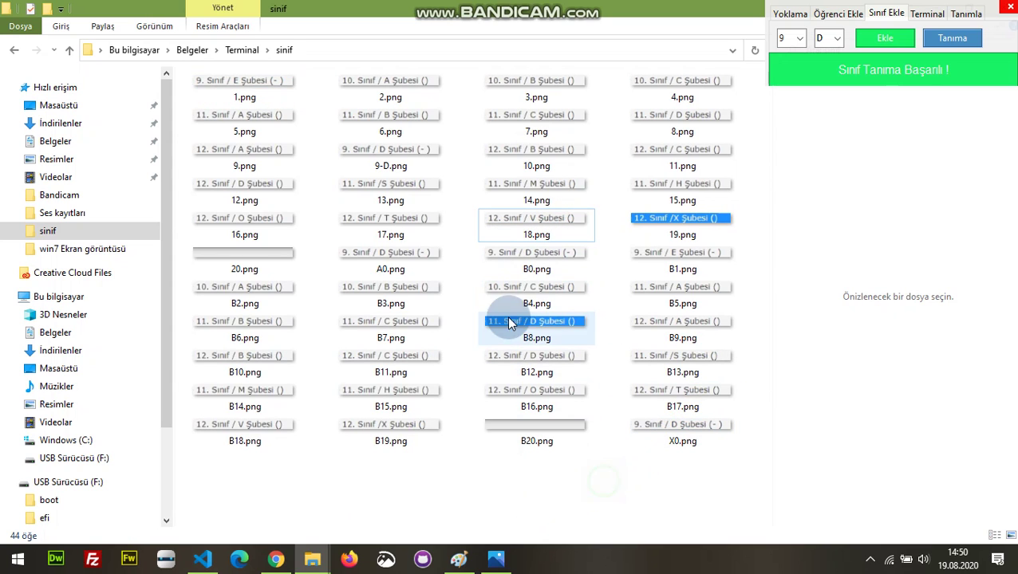
left_click(694, 222)
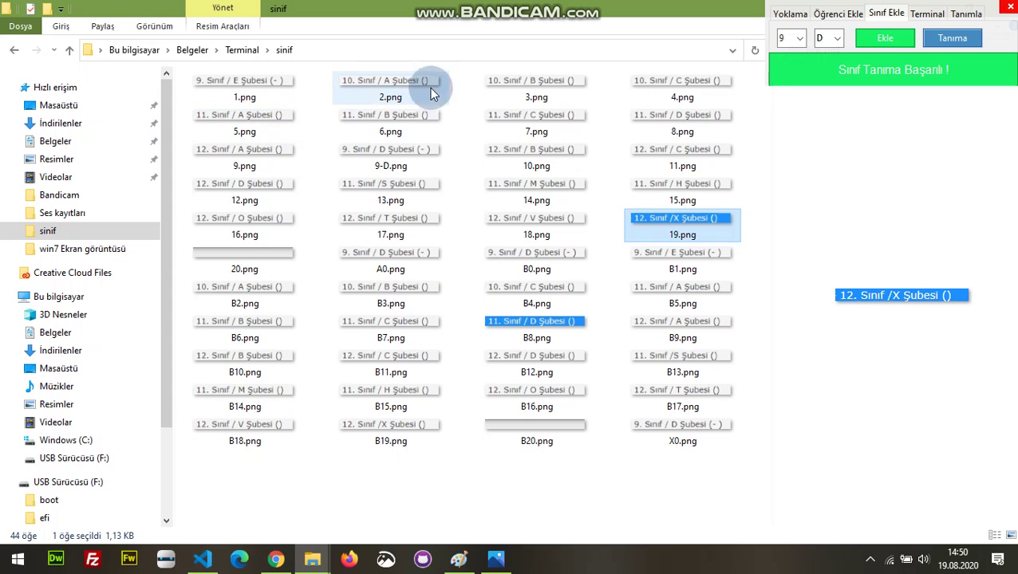
Step: Compare B8.png with 8.png and delete the duplicate B8.png
left_click(691, 118)
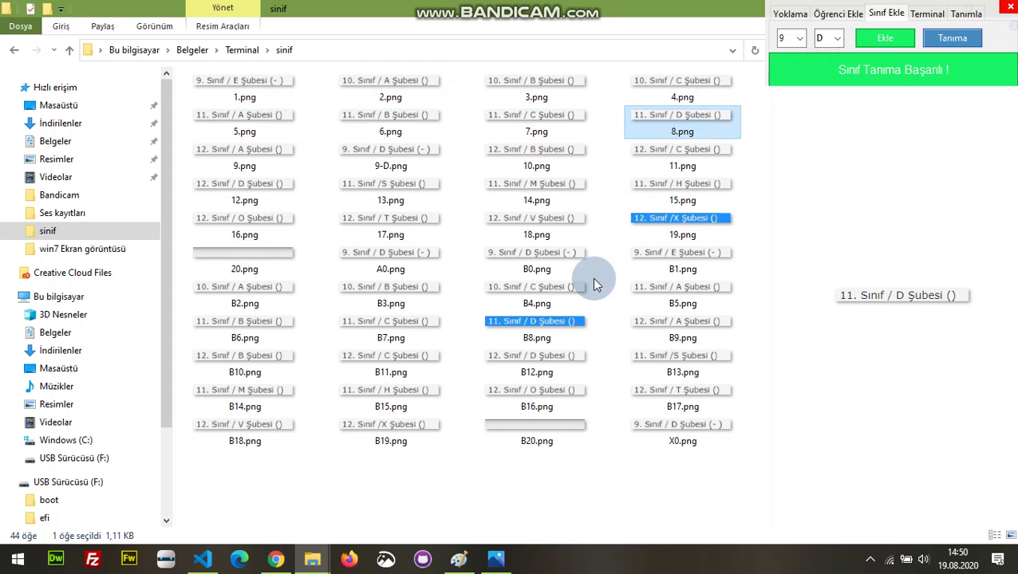
left_click(558, 323)
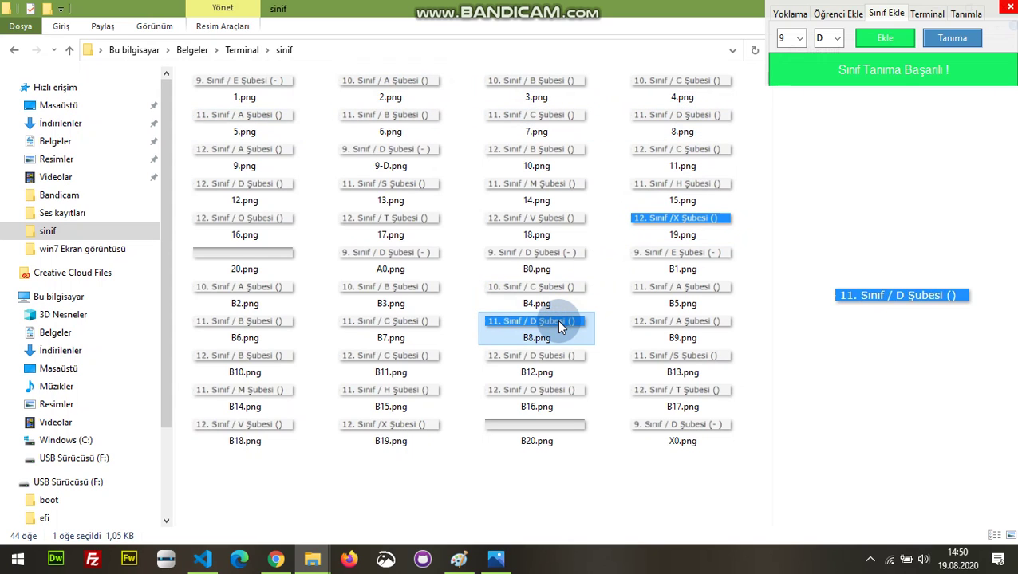
right_click(550, 322)
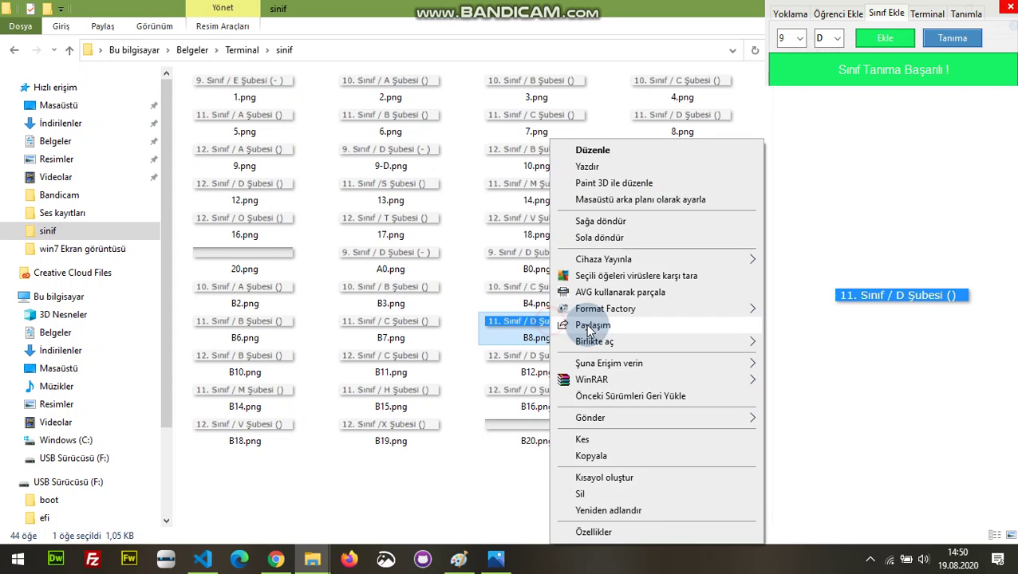
left_click(632, 501)
left_click(693, 223)
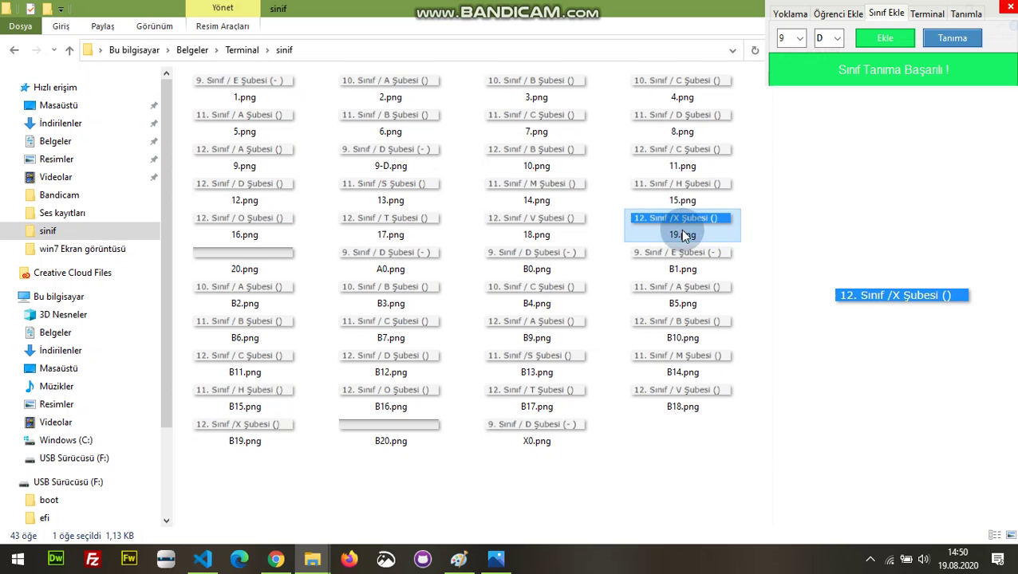
Step: Compare 19.png with B19.png and delete 19.png
left_click(238, 431)
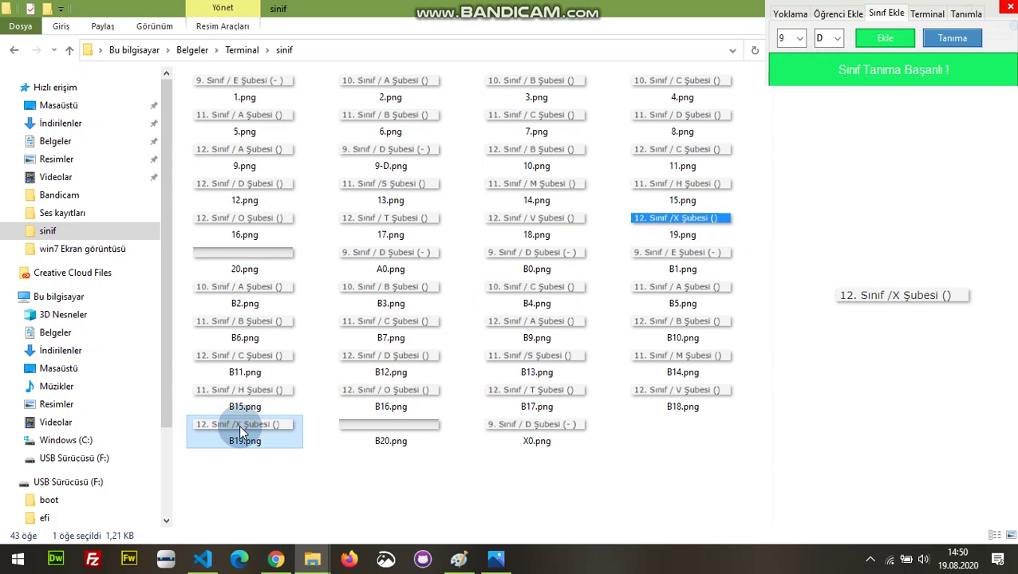
left_click(656, 224)
right_click(655, 223)
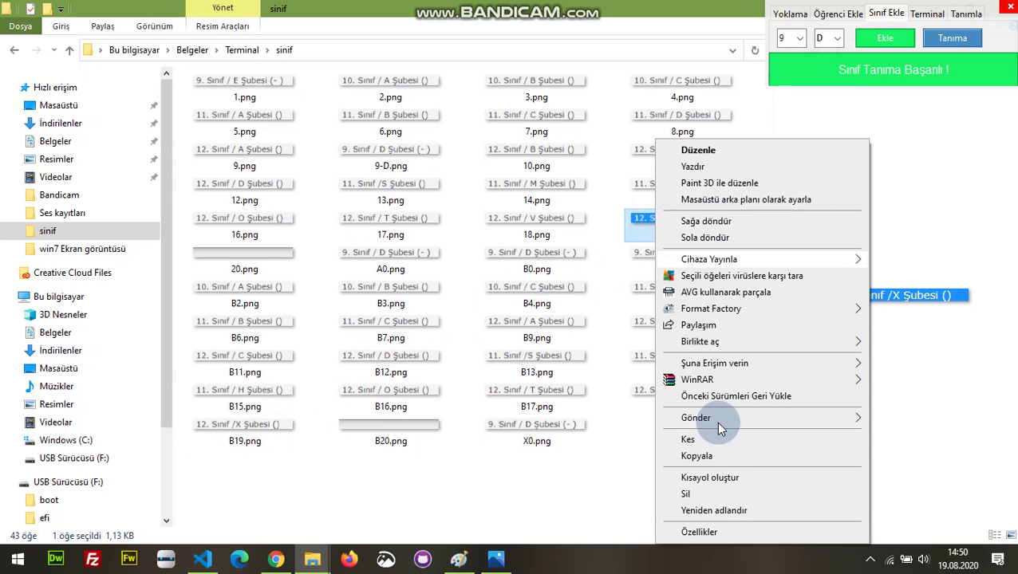
left_click(722, 493)
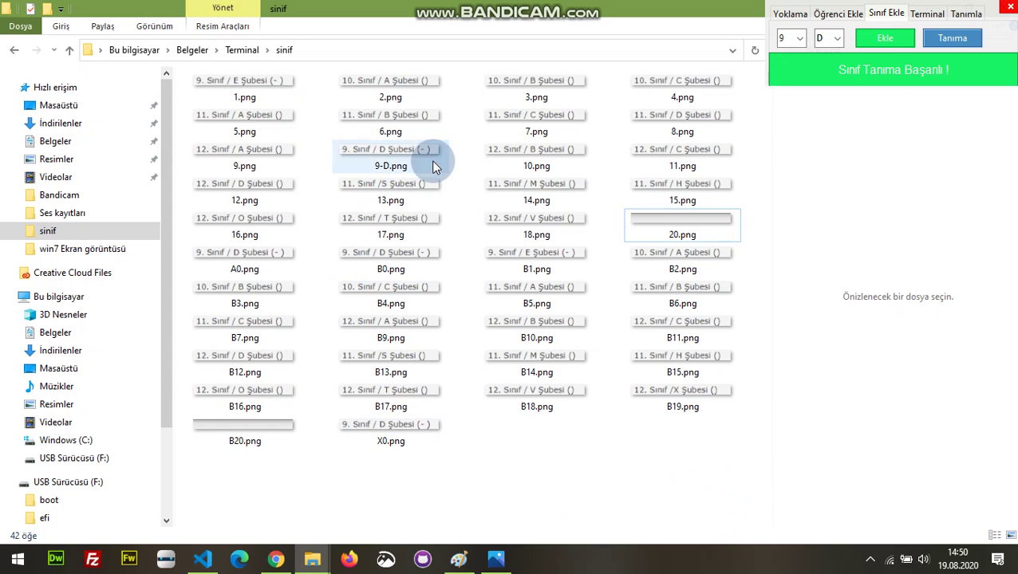
right_click(408, 92)
Step: Rename 2.png to 10-A.png
left_click(483, 462)
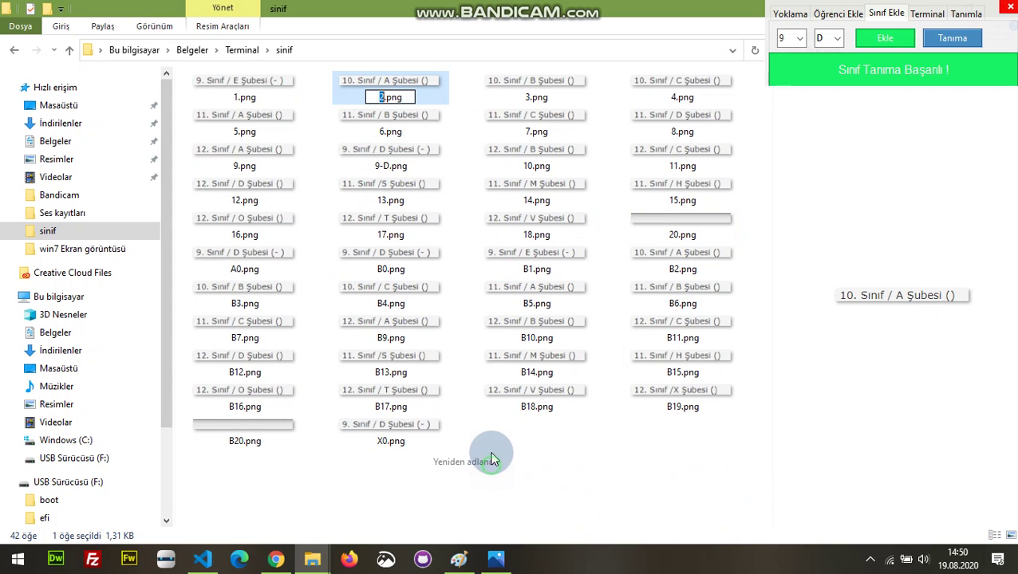
type("10-")
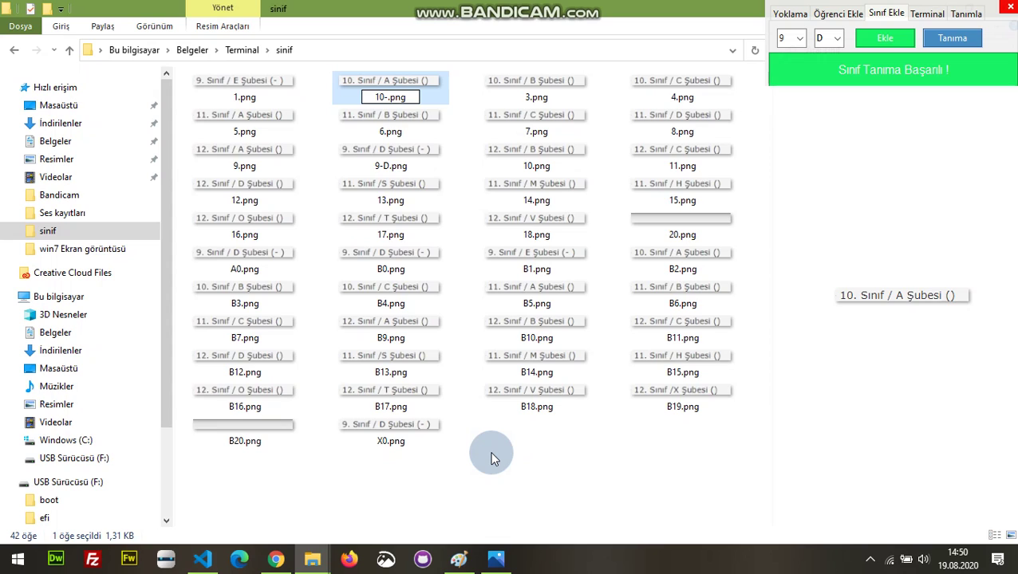
type("A")
left_click(491, 458)
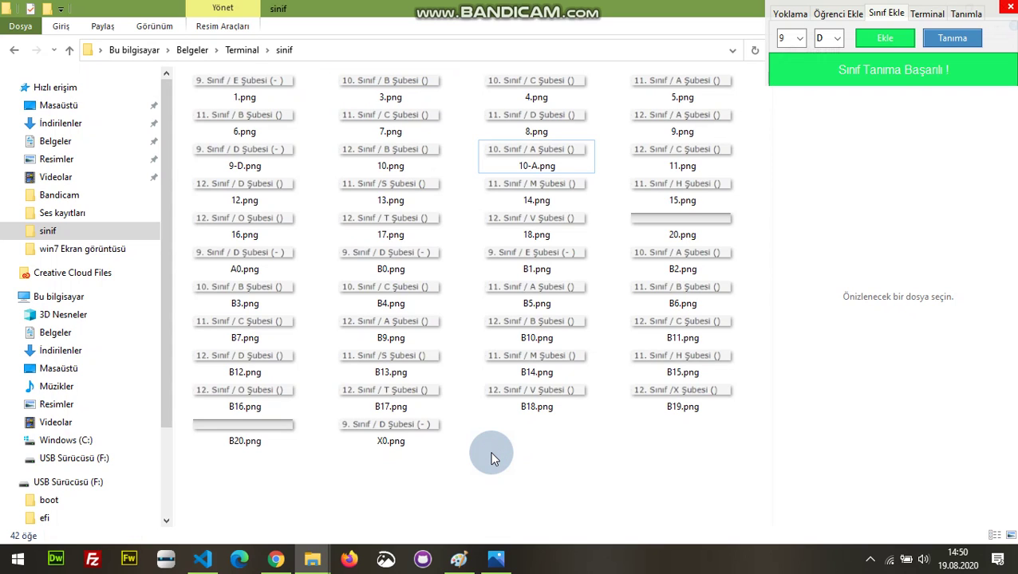
Step: Delete the blank images 20.png and B20.png
left_click(712, 230)
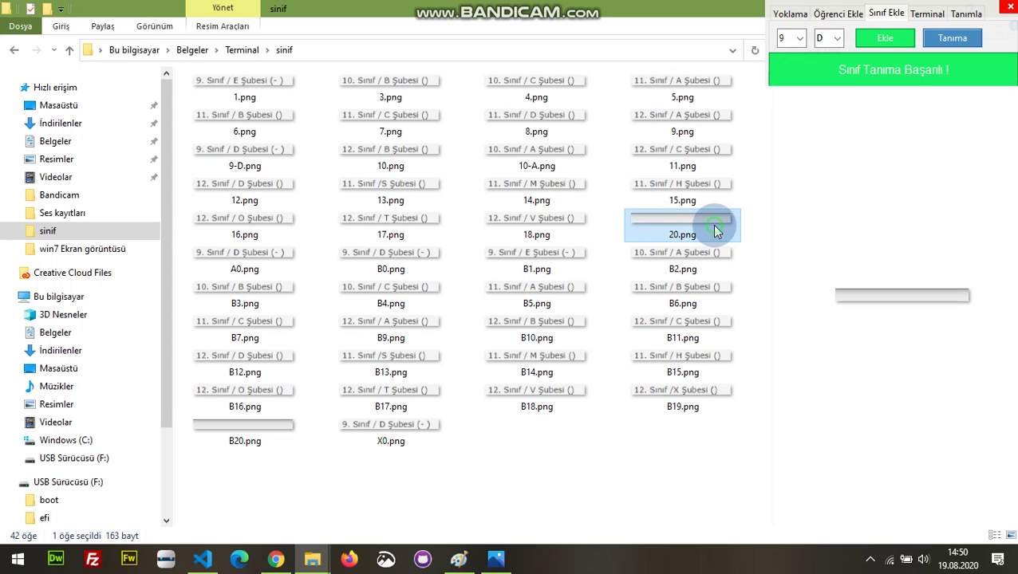
key("Delete")
left_click(702, 395)
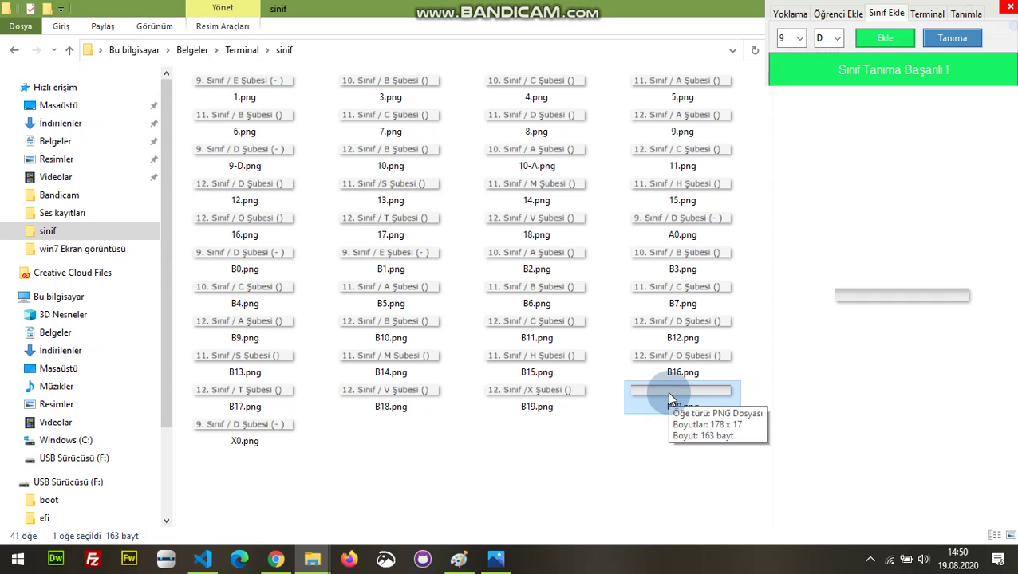
key("Delete")
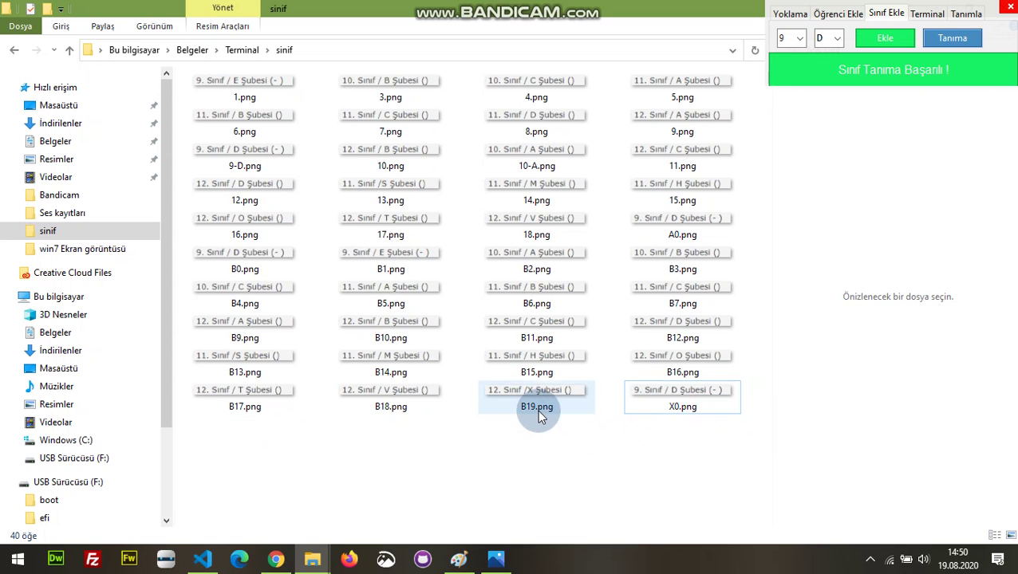
Step: Rename B19.png to 12-X.png
right_click(518, 396)
left_click(571, 507)
type("12-X")
key("Return")
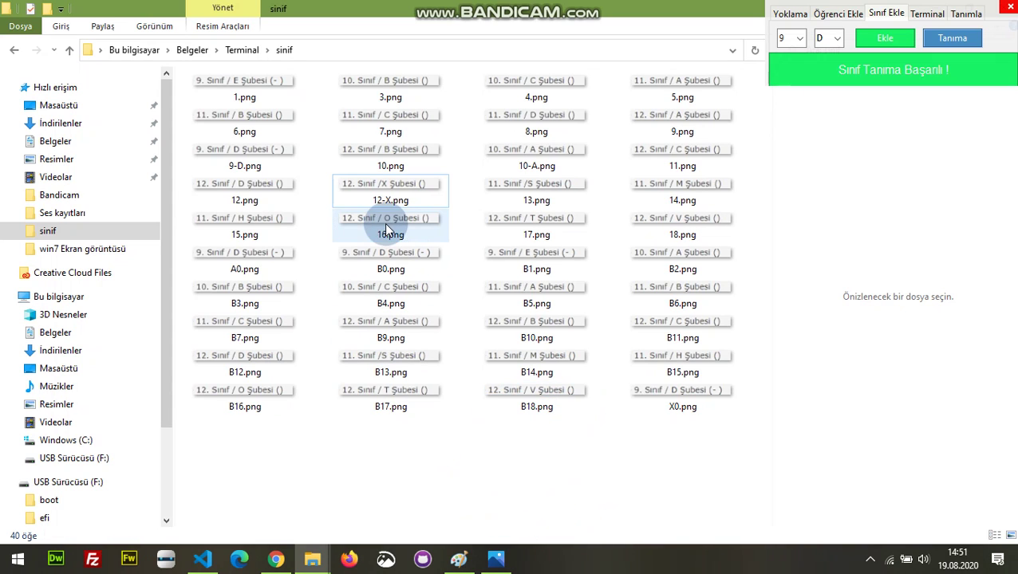
left_click(385, 211)
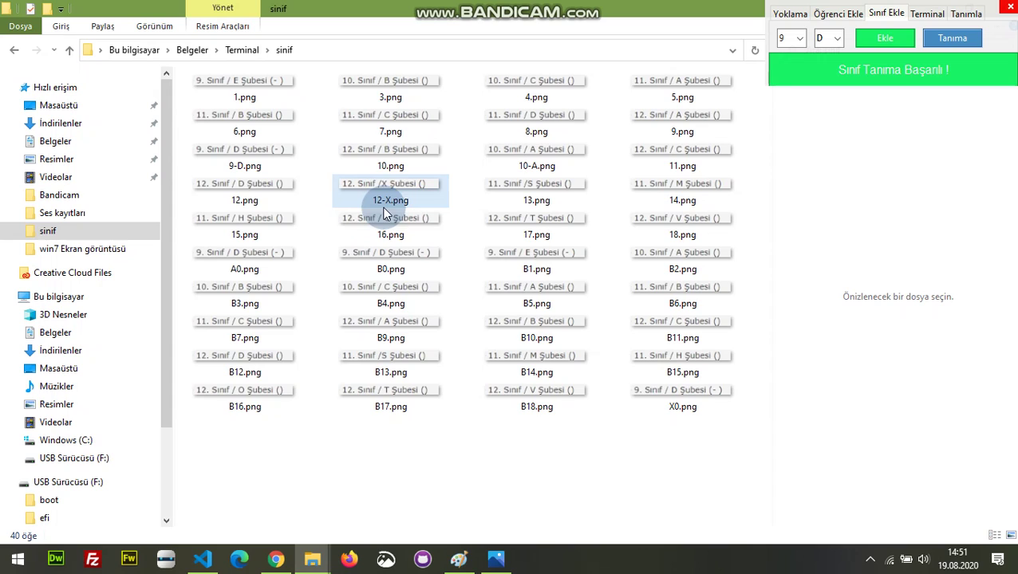
mouse_move(390, 195)
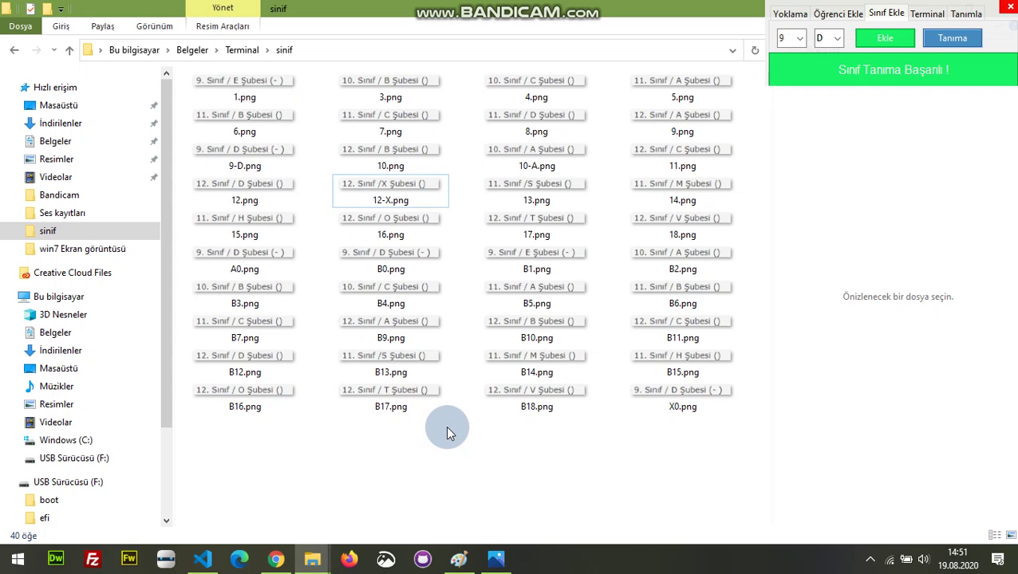
left_click(277, 561)
left_click(352, 224)
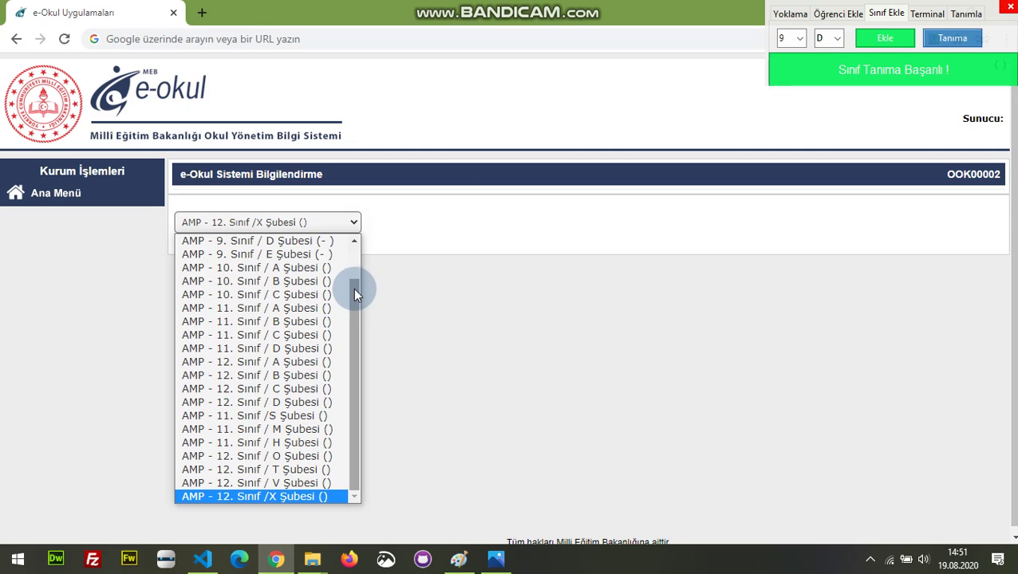
left_click(352, 223)
left_click(354, 224)
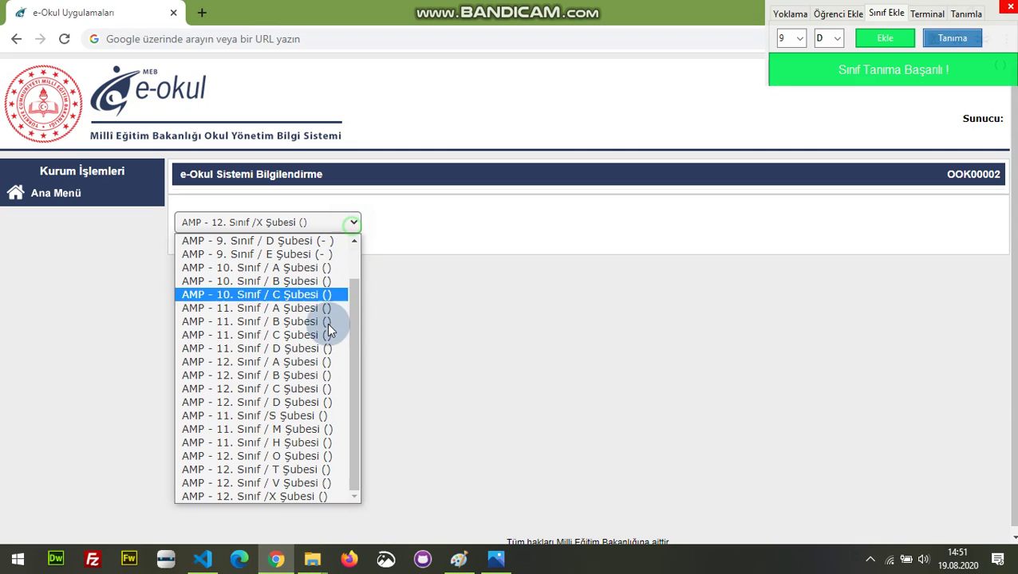
scroll(351, 319, "up", 1)
scroll(352, 319, "down", 1)
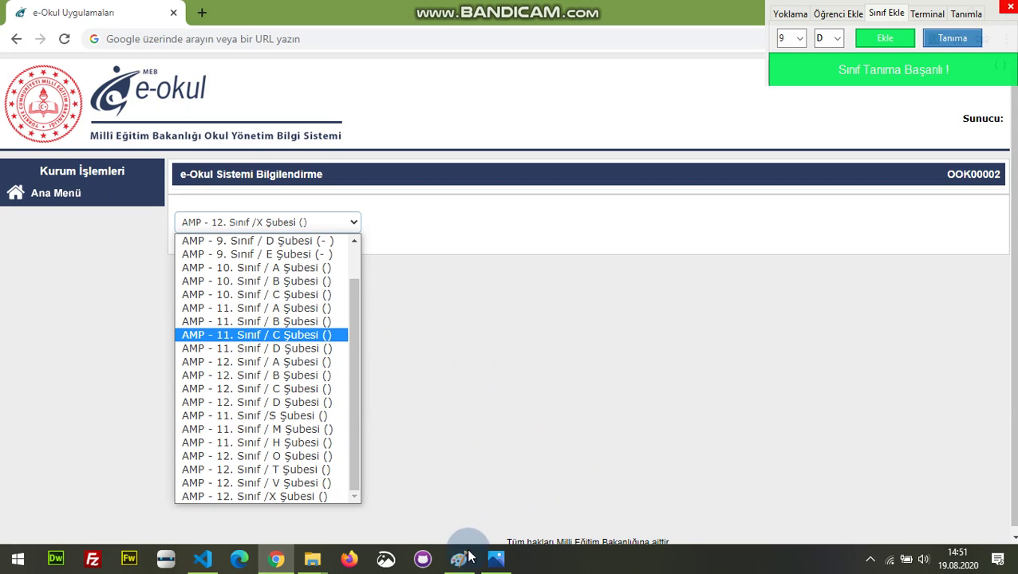
mouse_move(303, 562)
left_click(276, 522)
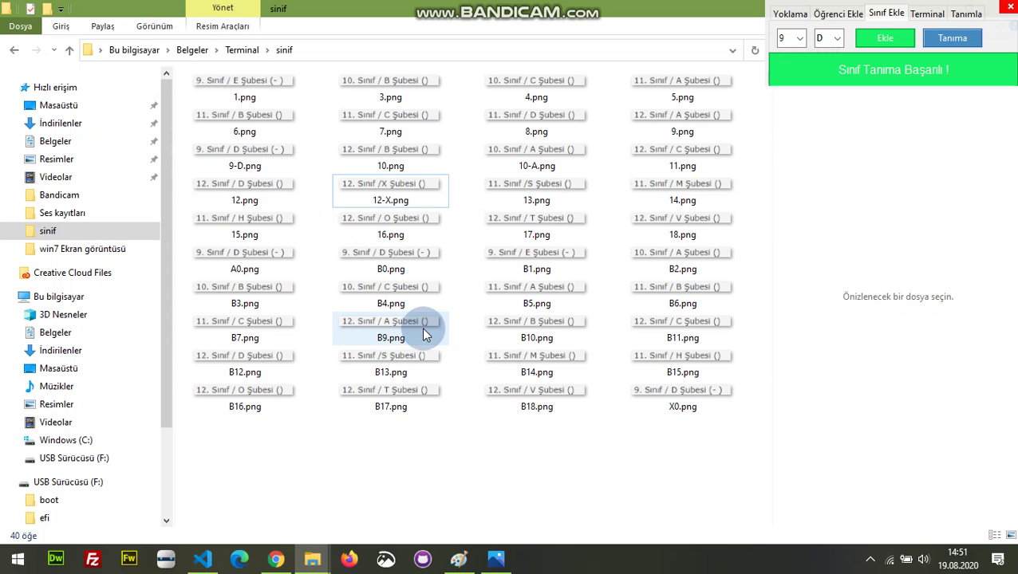
left_click(275, 559)
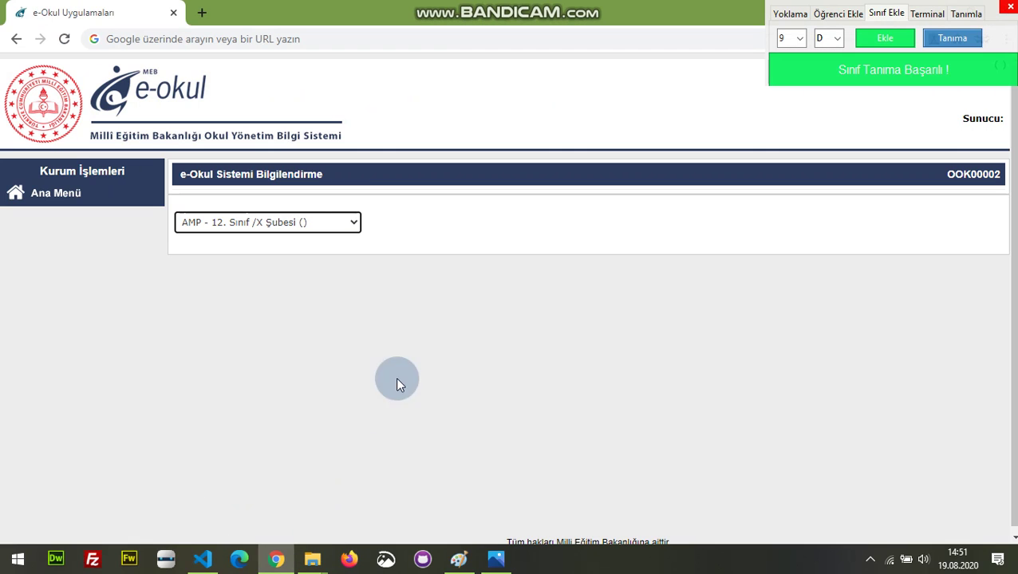
left_click(353, 222)
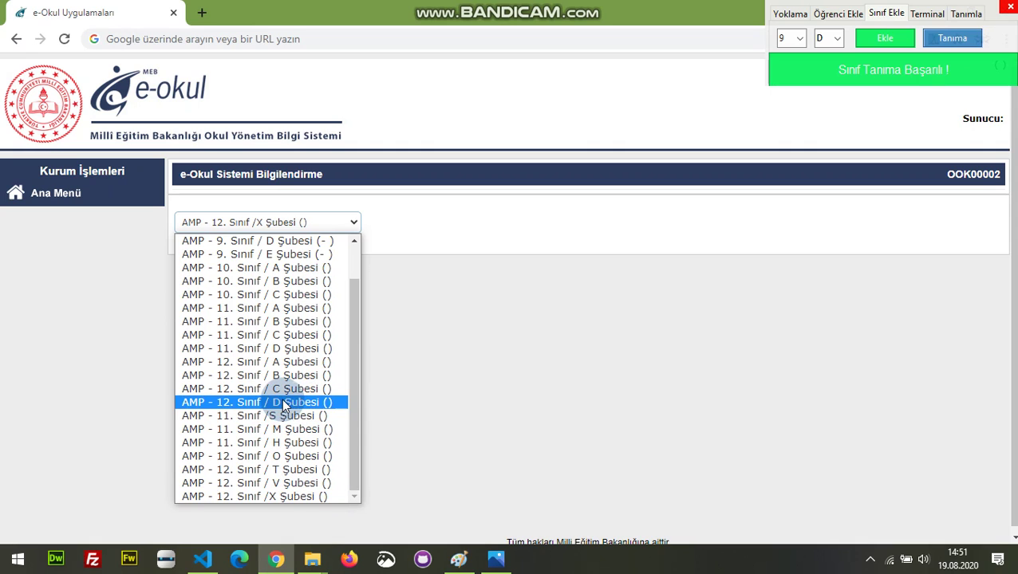
left_click(275, 496)
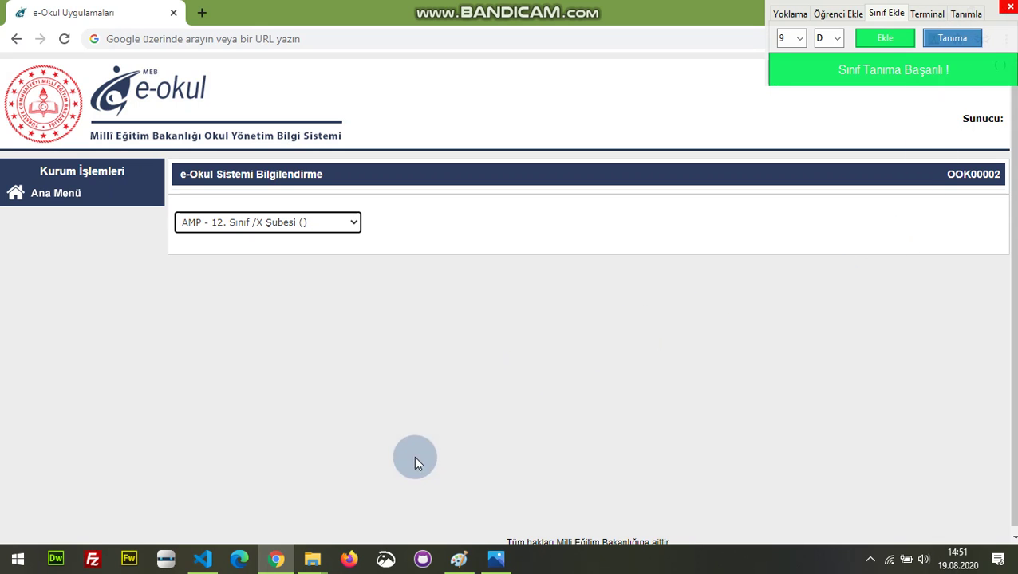
mouse_move(312, 558)
left_click(263, 459)
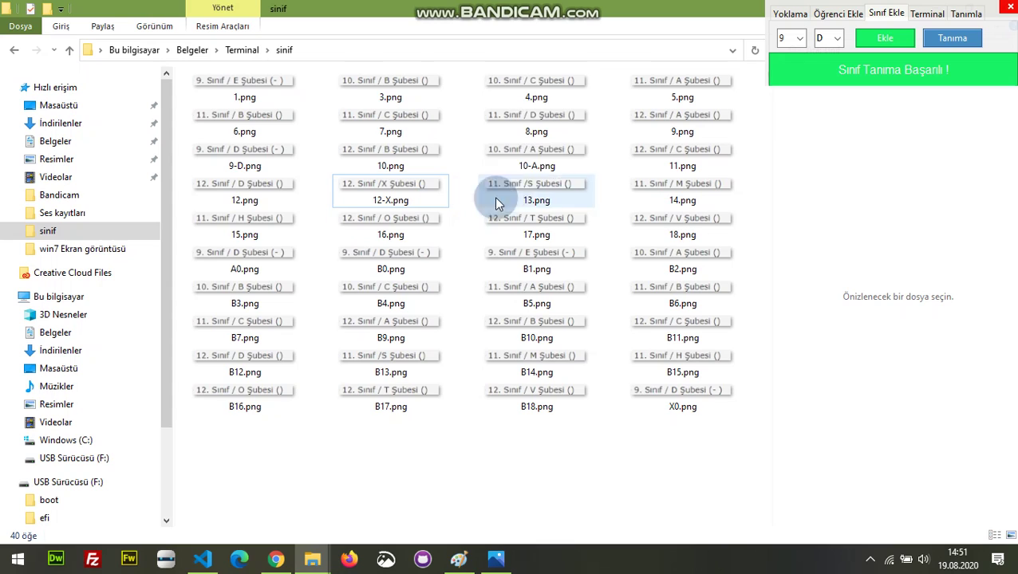